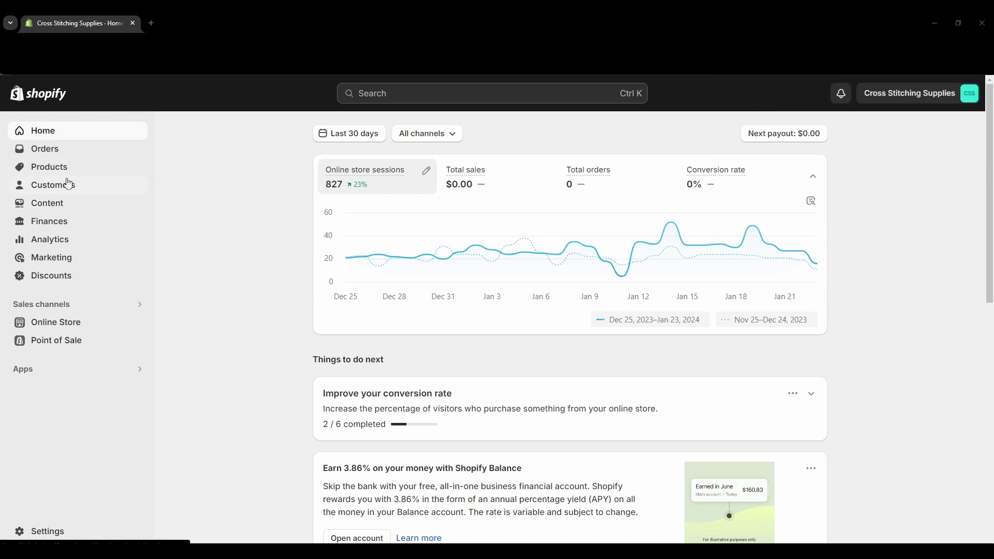
pyautogui.click(65, 191)
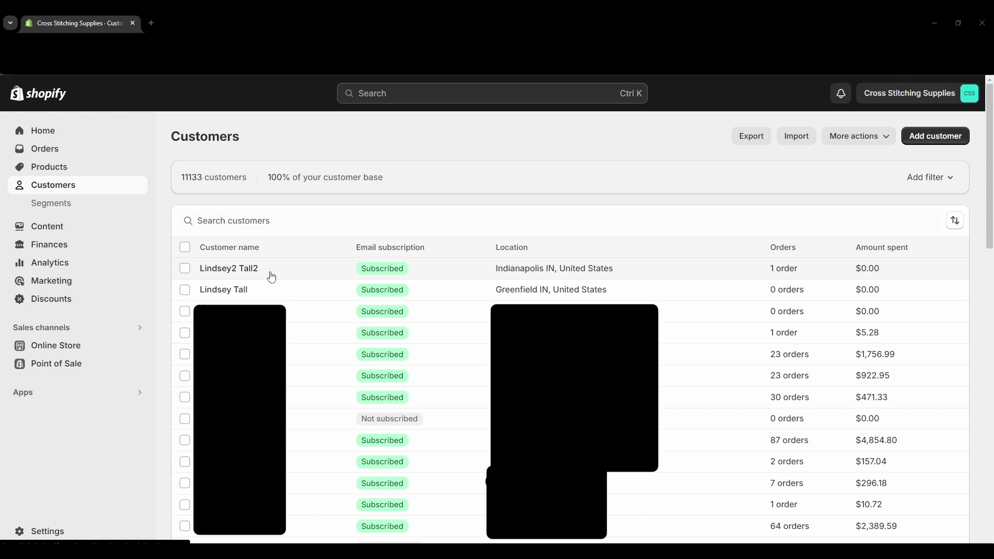
pyautogui.click(185, 269)
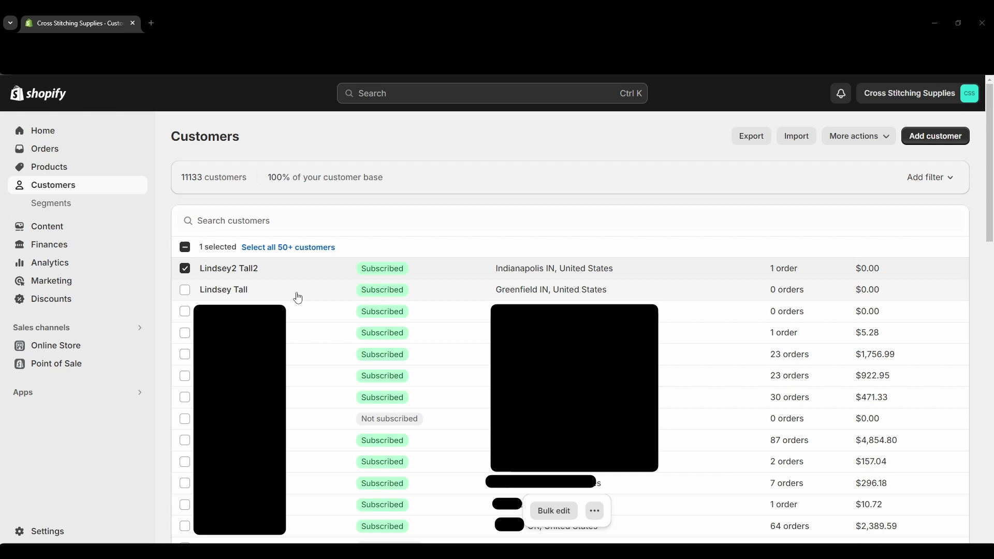
pyautogui.click(596, 512)
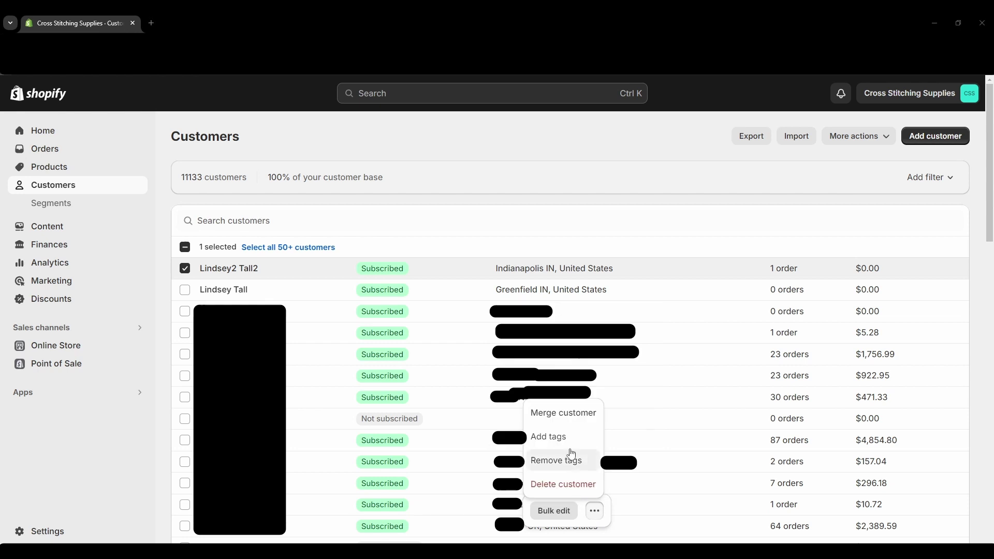
pyautogui.click(559, 416)
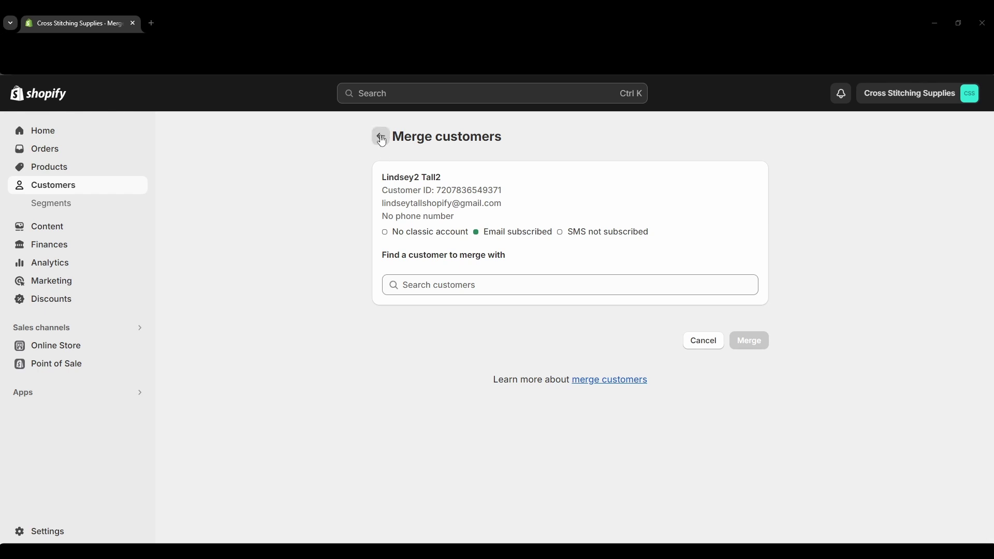
pyautogui.click(88, 195)
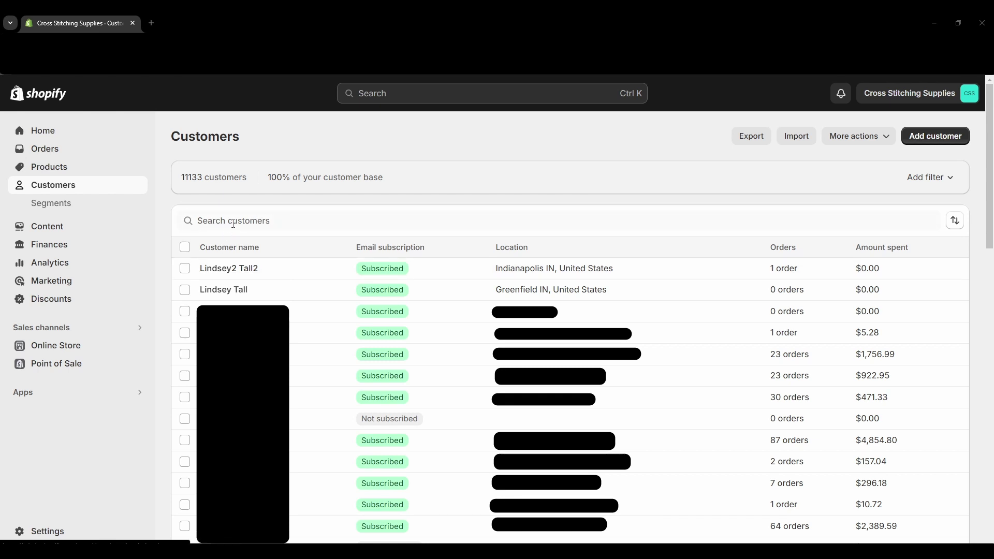
pyautogui.click(185, 268)
pyautogui.click(185, 290)
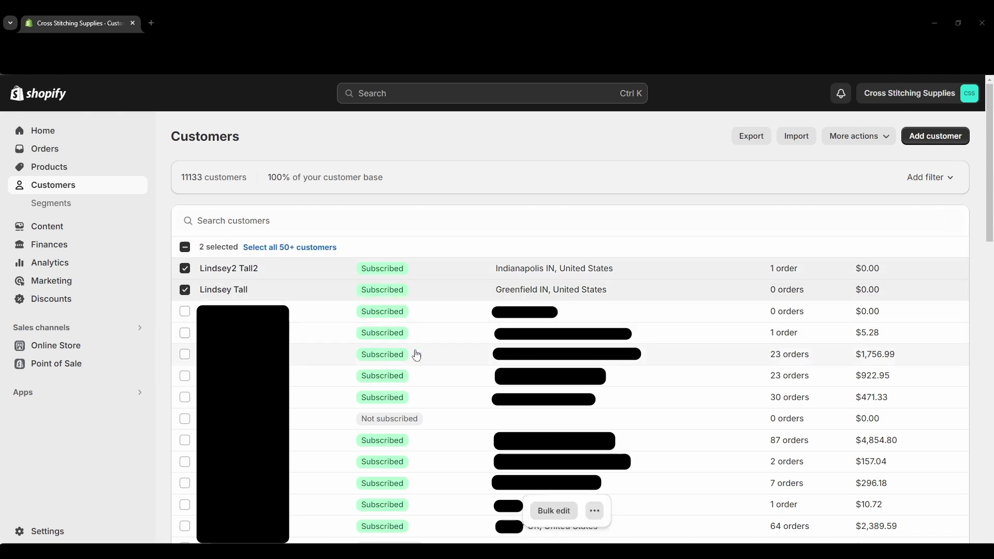
pyautogui.click(595, 511)
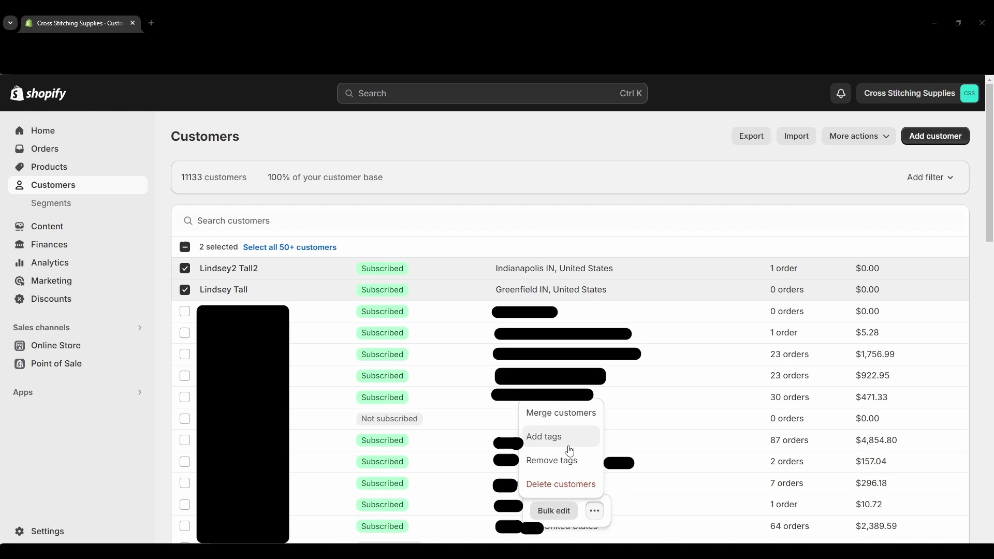
pyautogui.click(562, 415)
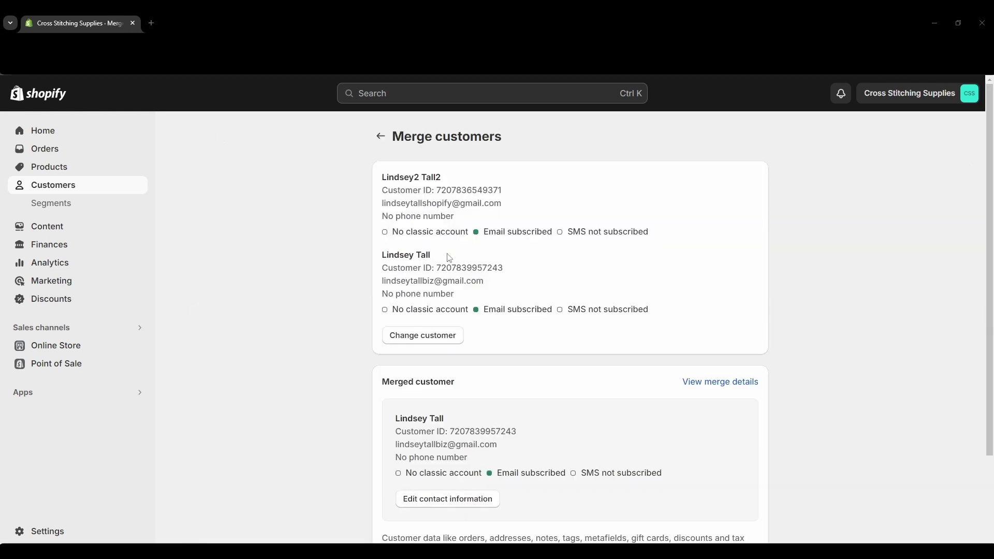
pyautogui.scroll(-2, 300, 244)
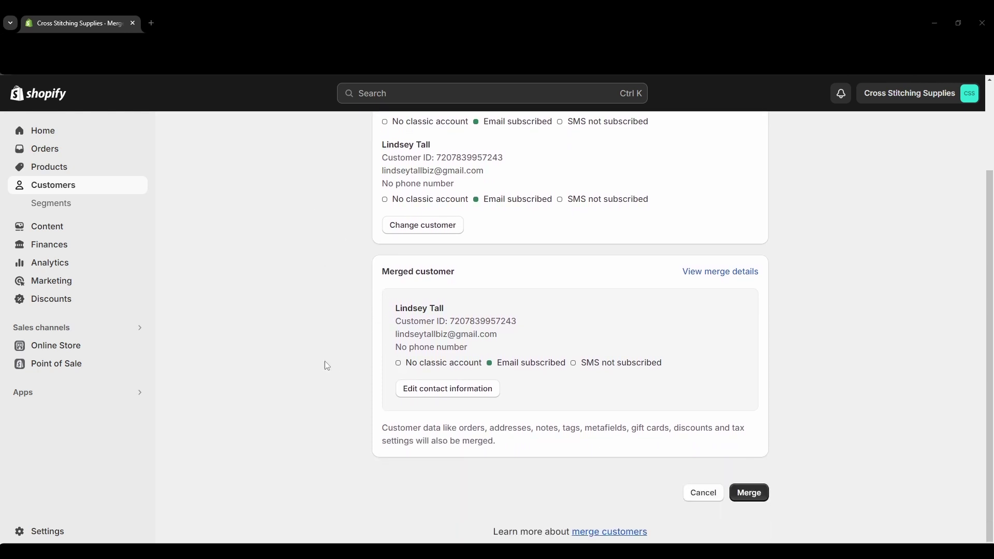
pyautogui.scroll(2, 325, 362)
pyautogui.click(83, 187)
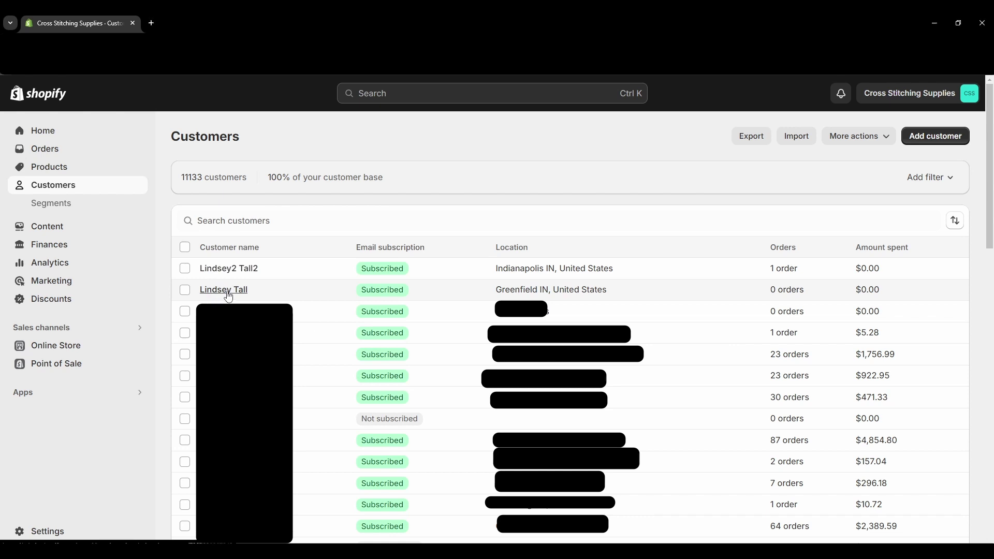
# Open the first duplicate customer's profile and start a merge from its More actions menu.
pyautogui.click(229, 294)
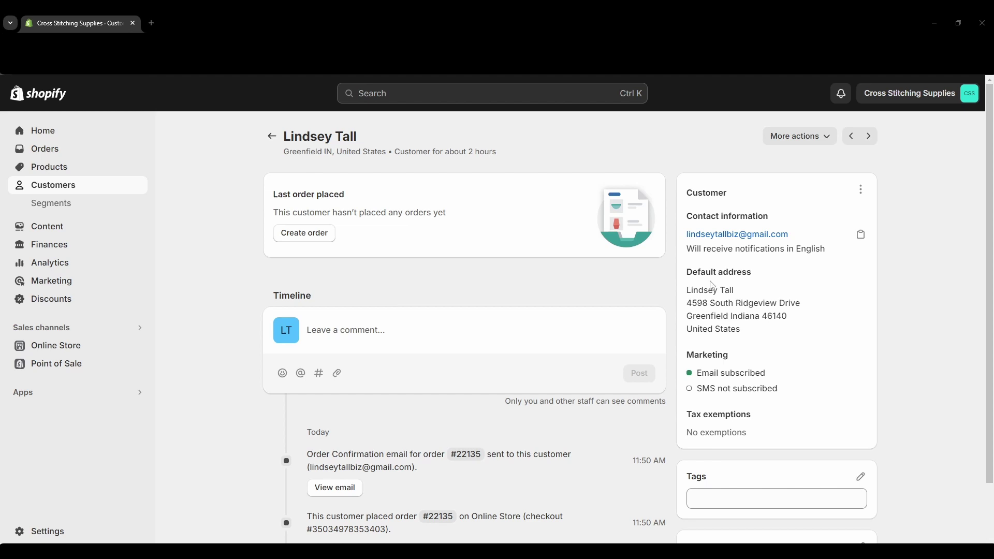
pyautogui.click(827, 139)
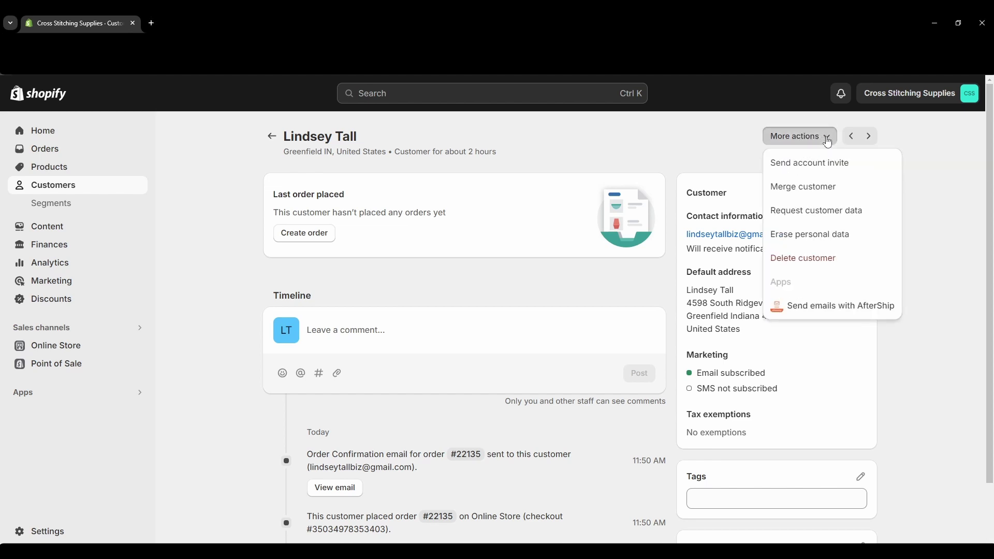
pyautogui.click(816, 188)
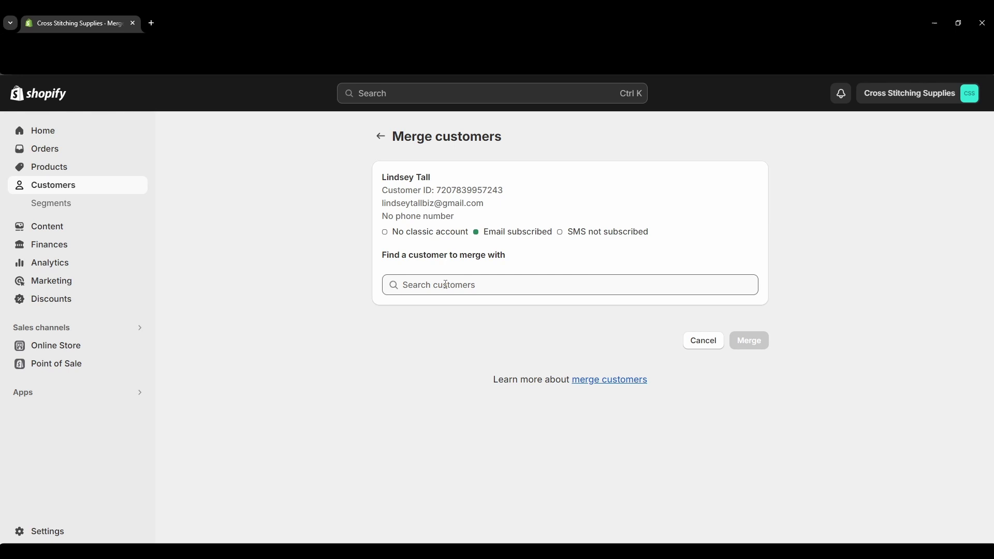
# Search for the duplicate customer's name and pick the second duplicate profile as the merge partner.
pyautogui.click(446, 285)
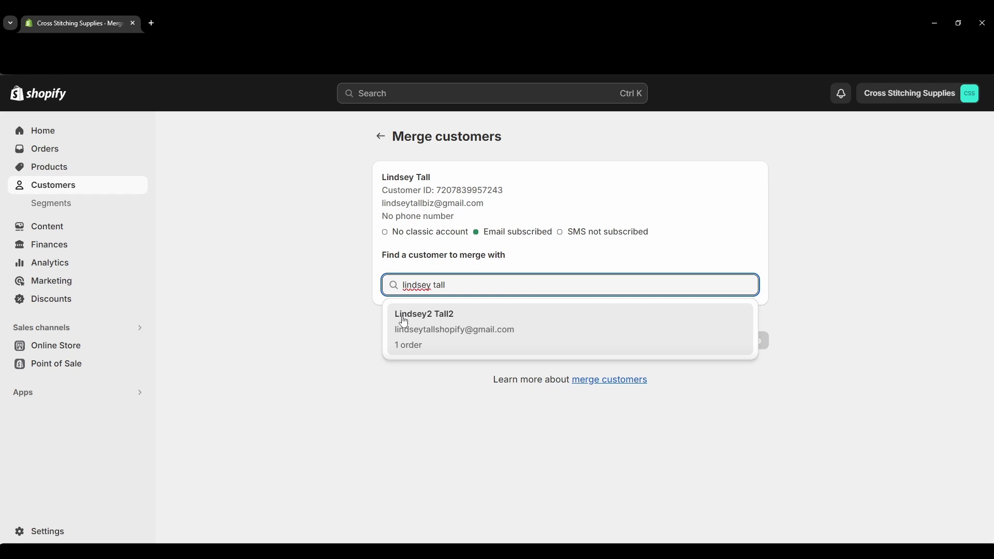
pyautogui.click(449, 337)
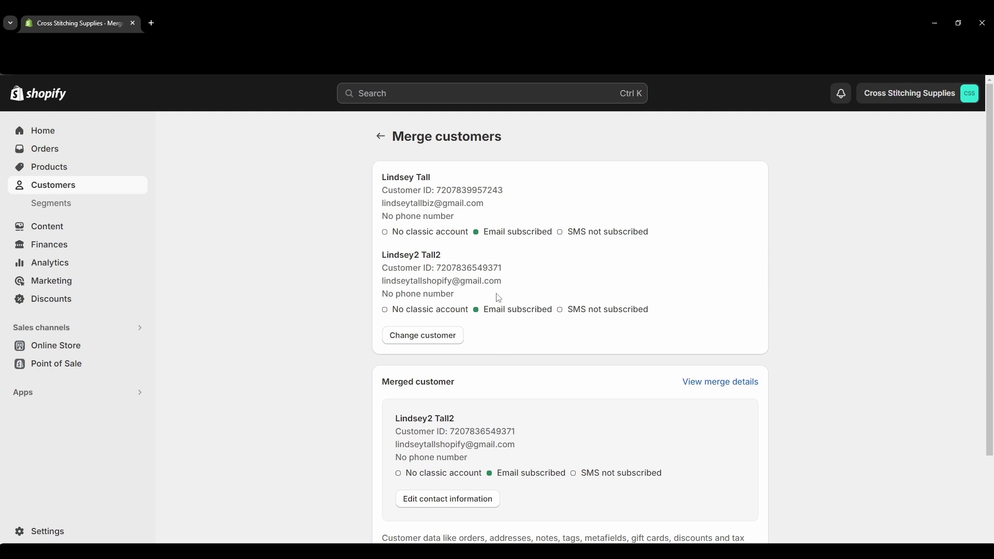
pyautogui.click(427, 345)
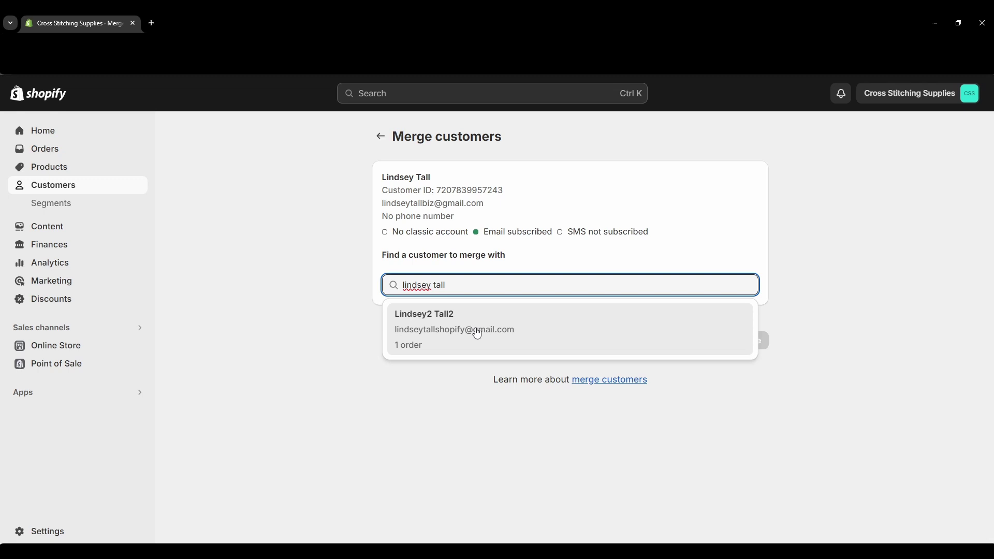
pyautogui.click(543, 337)
pyautogui.scroll(-3, 548, 339)
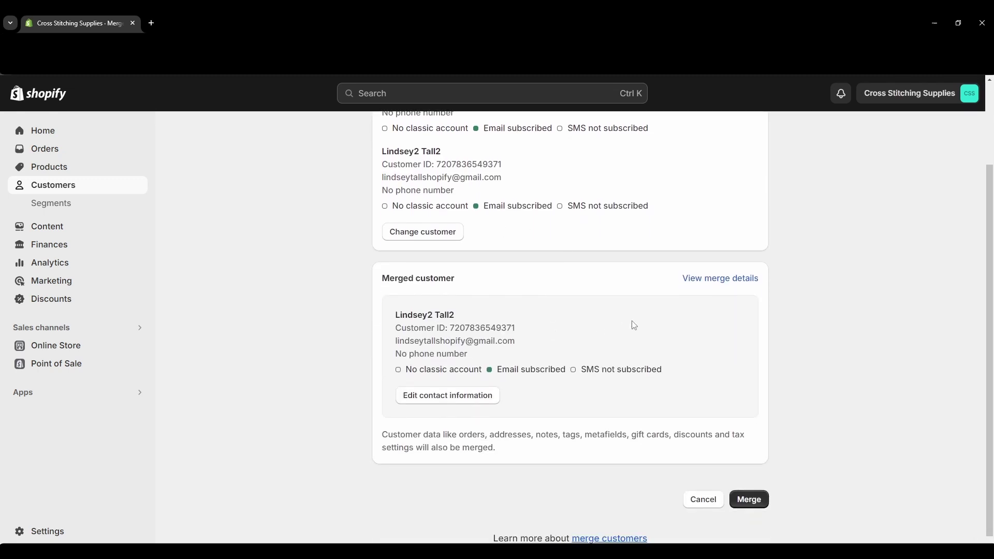
pyautogui.click(725, 279)
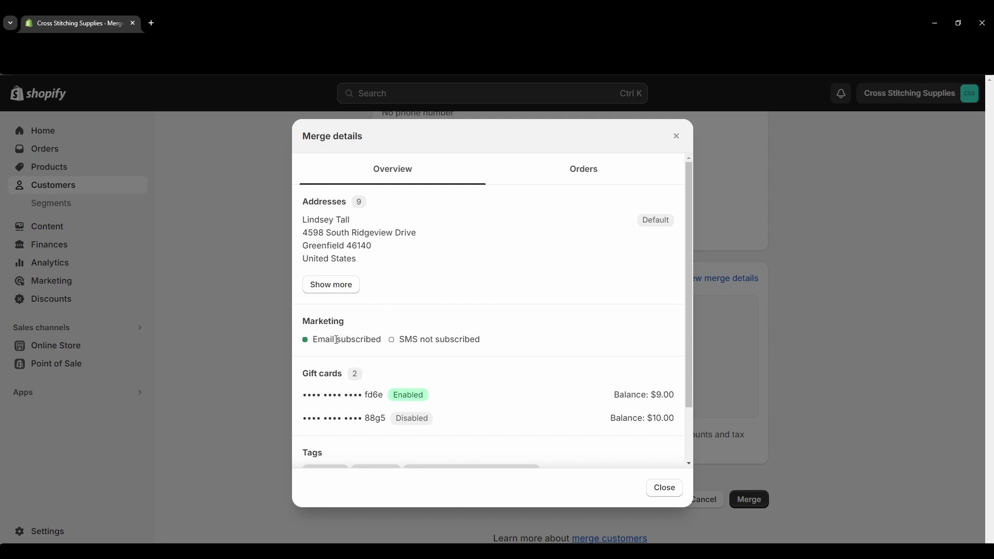
pyautogui.moveTo(313, 341); pyautogui.dragTo(383, 341)
pyautogui.click(429, 339)
pyautogui.scroll(-1, 433, 357)
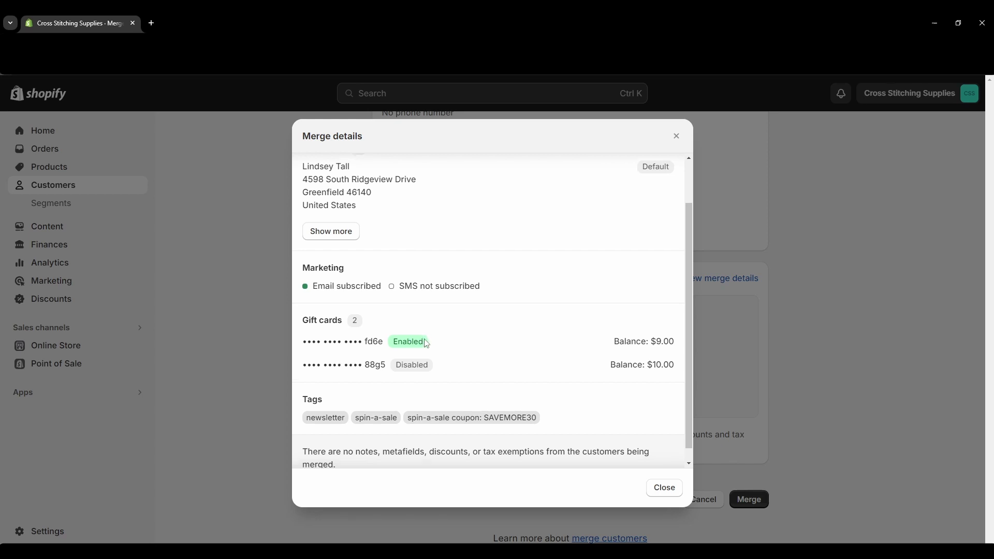
pyautogui.scroll(-1, 425, 346)
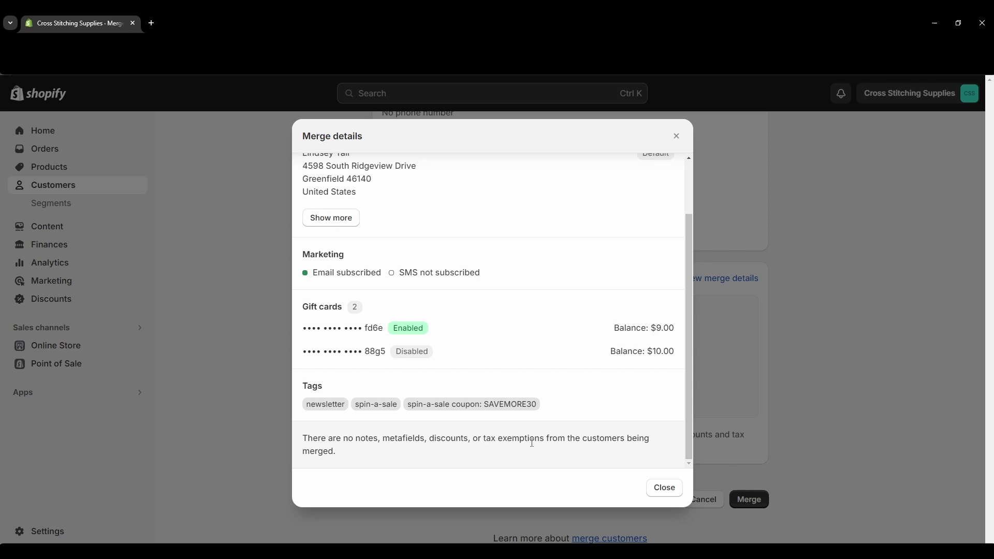
pyautogui.scroll(3, 450, 455)
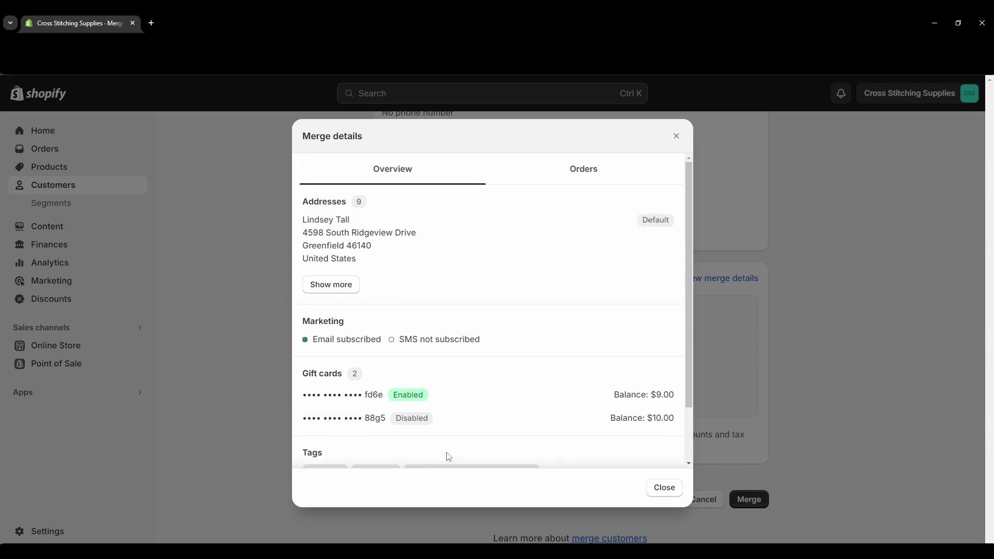
pyautogui.click(606, 177)
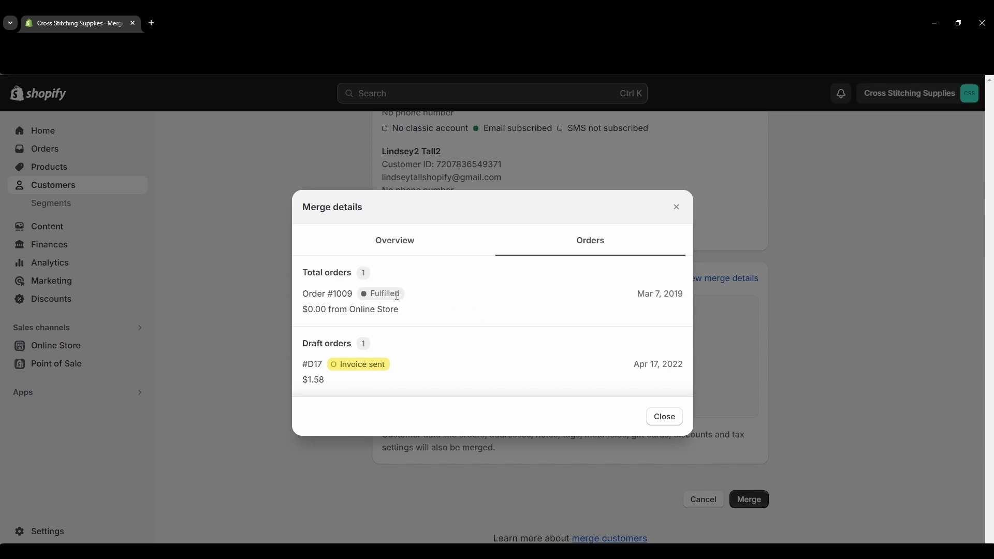
# In the contact details to keep, choose the first and last name without the trailing 2.
pyautogui.click(666, 418)
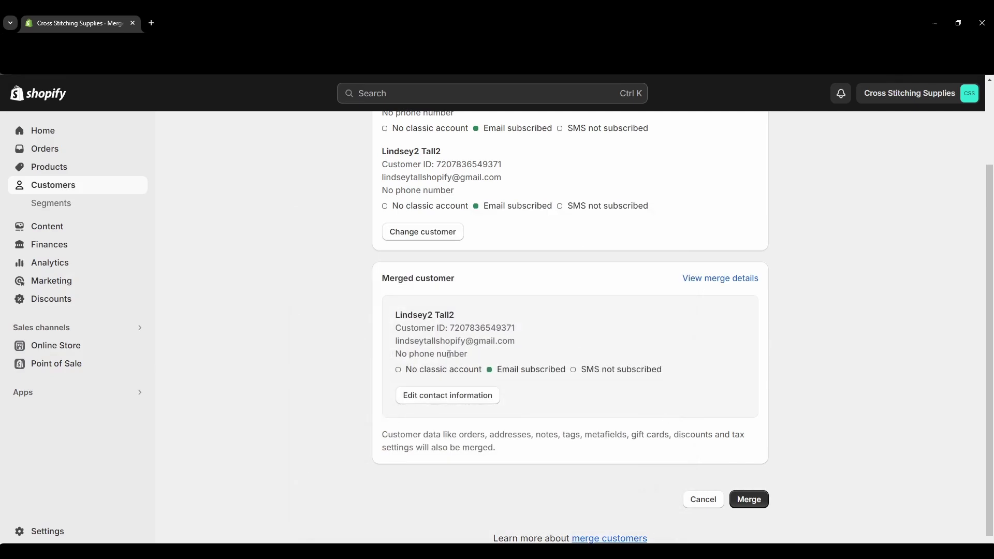
pyautogui.click(447, 399)
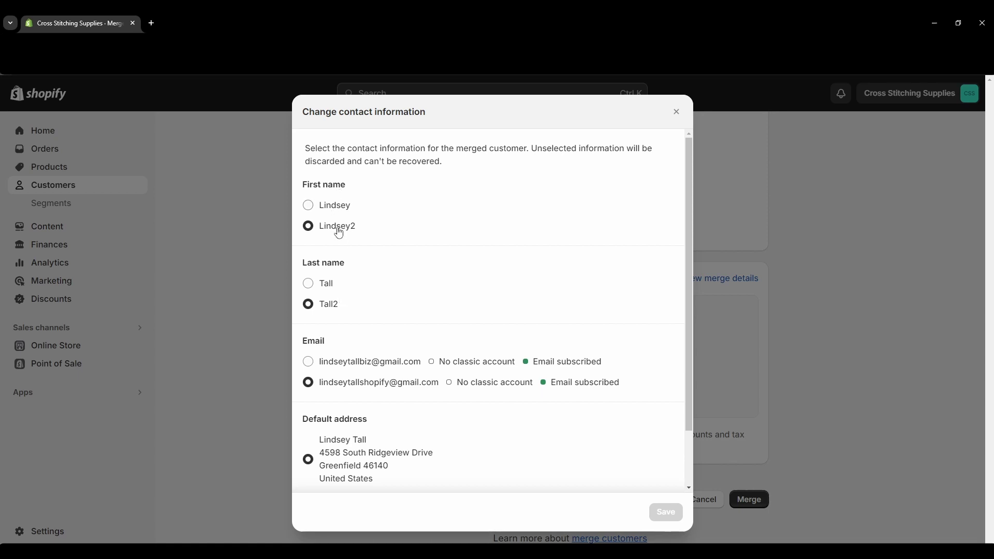
pyautogui.click(309, 208)
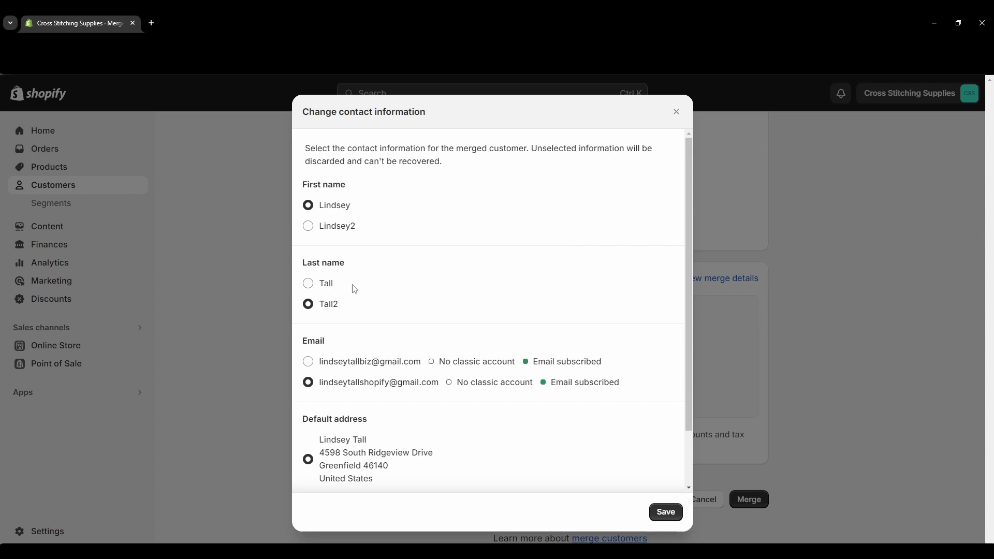
pyautogui.click(309, 284)
pyautogui.scroll(-2, 409, 399)
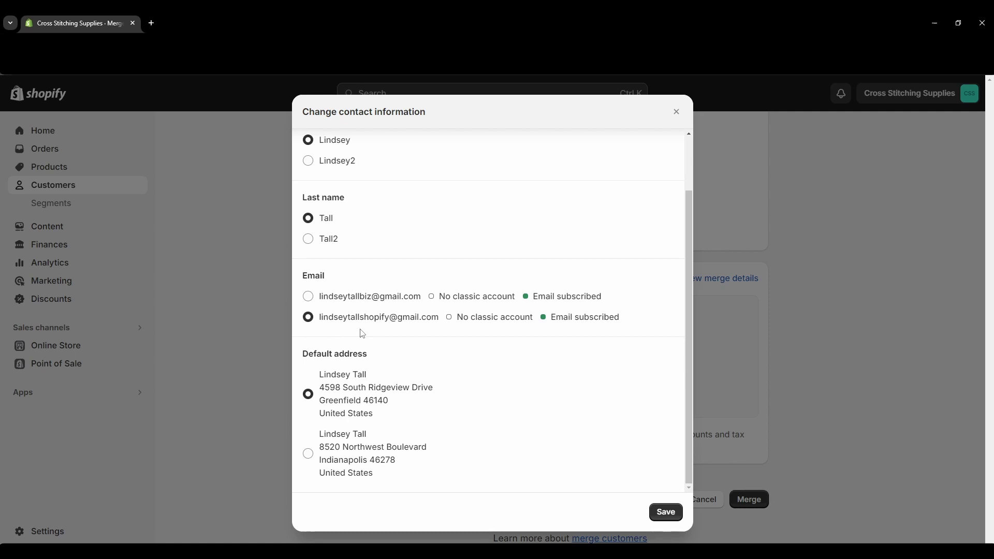
# Save the chosen contact details, then merge the two duplicate profiles and confirm.
pyautogui.click(666, 513)
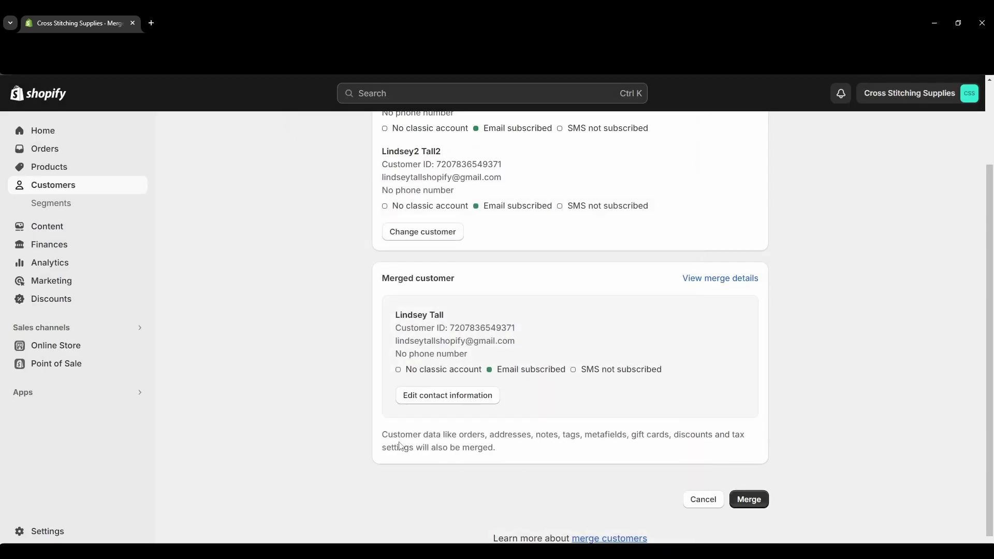
pyautogui.moveTo(385, 434); pyautogui.dragTo(439, 437)
pyautogui.click(559, 453)
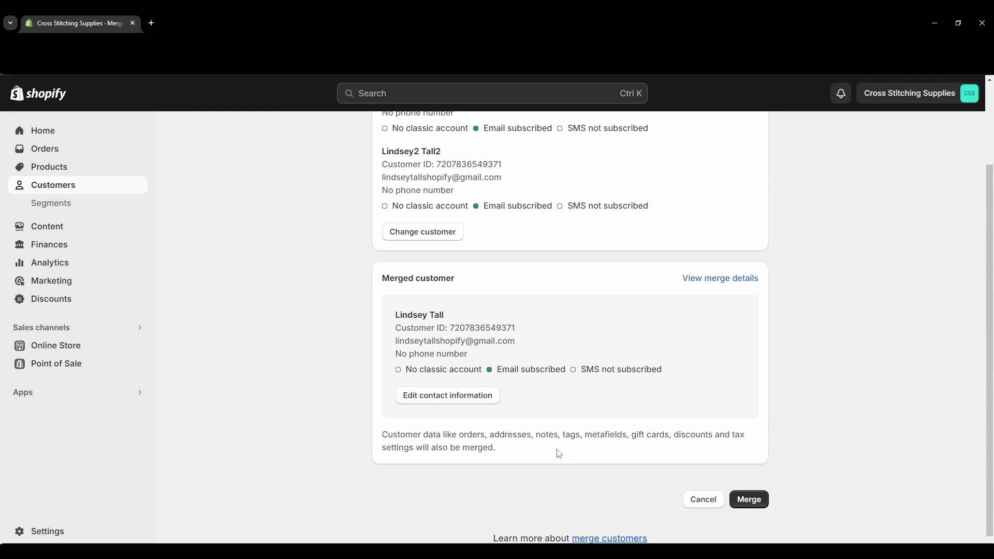
pyautogui.click(754, 501)
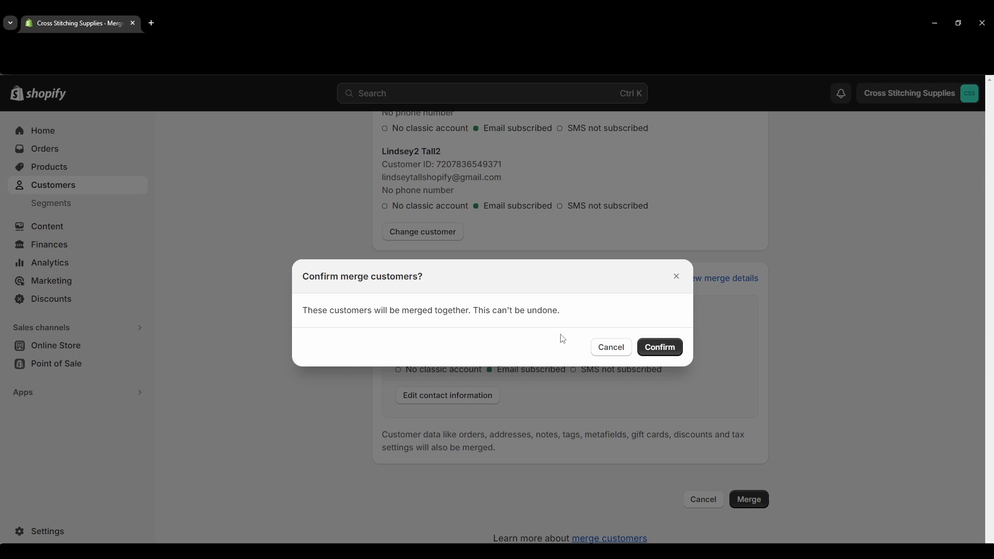
pyautogui.click(656, 348)
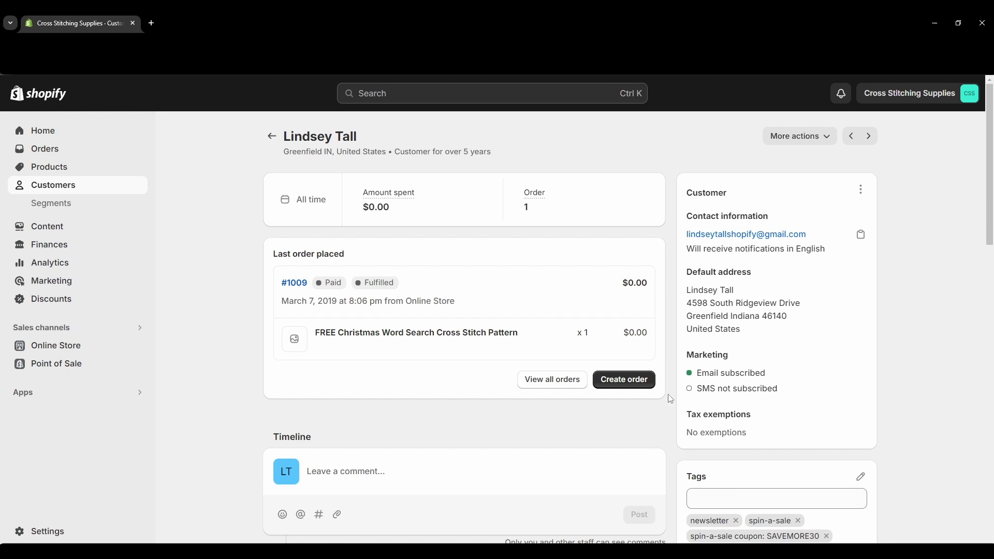
# Check the customer list showing the merged profile, then switch to the Help Center merging article.
pyautogui.scroll(-3, 673, 397)
pyautogui.scroll(2, 684, 386)
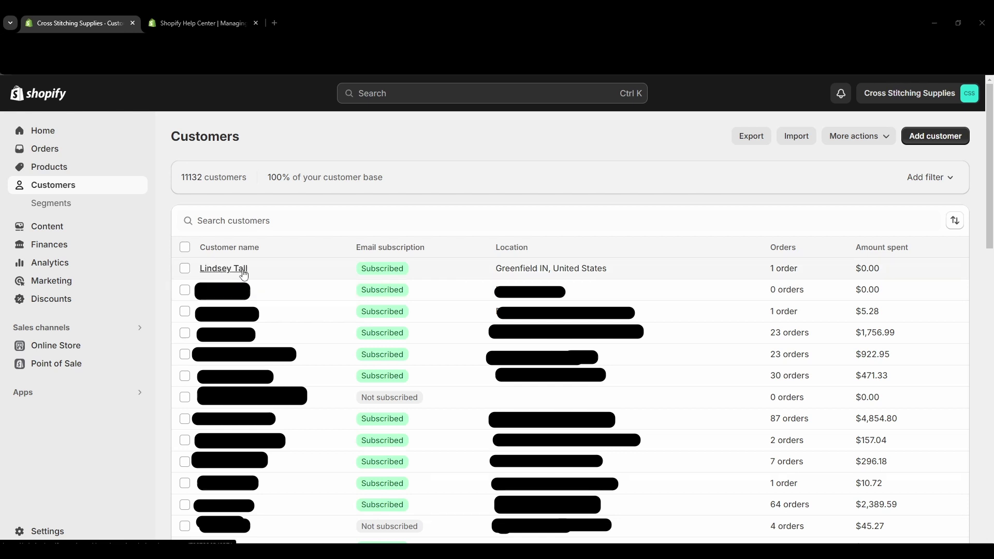
pyautogui.click(203, 22)
# Scroll the Help Center article through the merged data list, limitations and merge steps.
pyautogui.scroll(4, 139, 243)
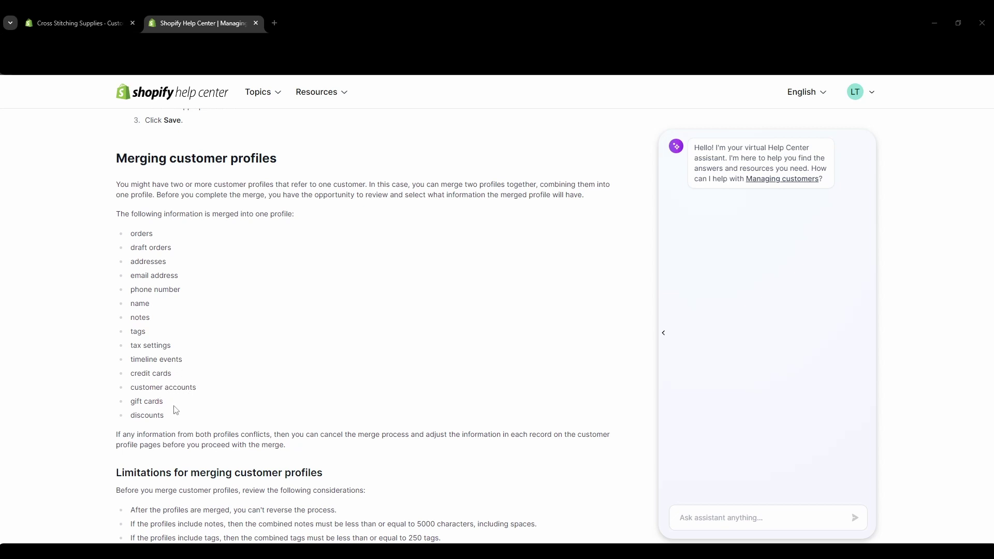
pyautogui.scroll(-6, 200, 416)
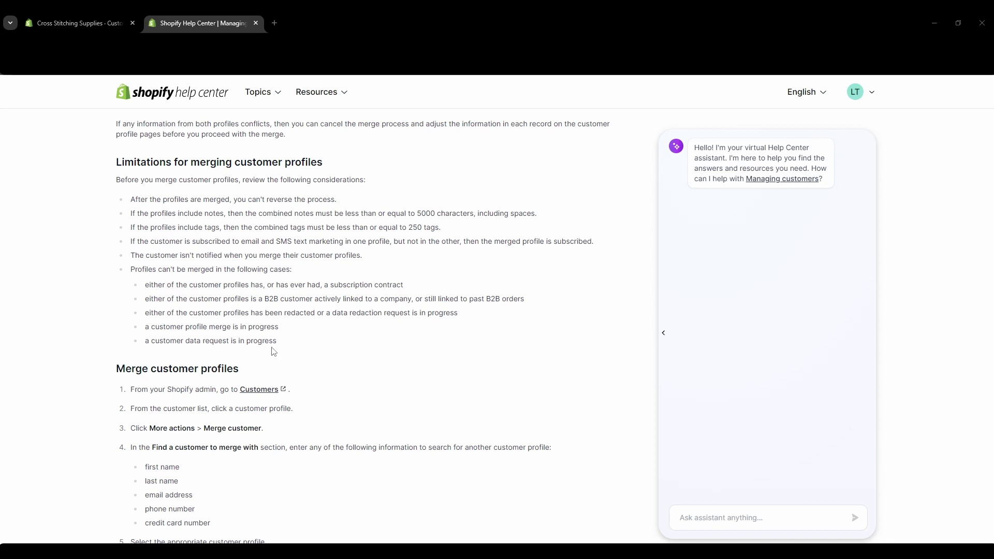
pyautogui.scroll(1, 105, 369)
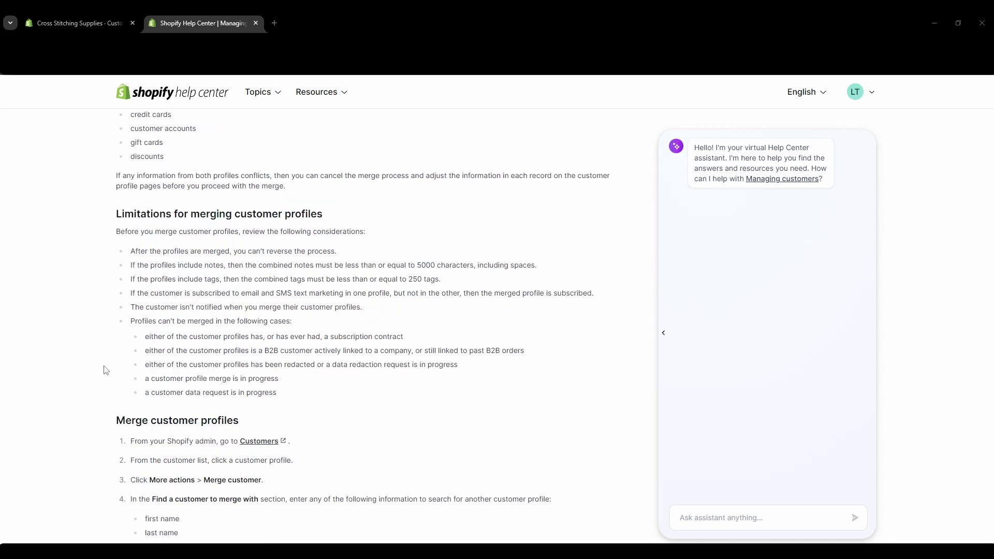